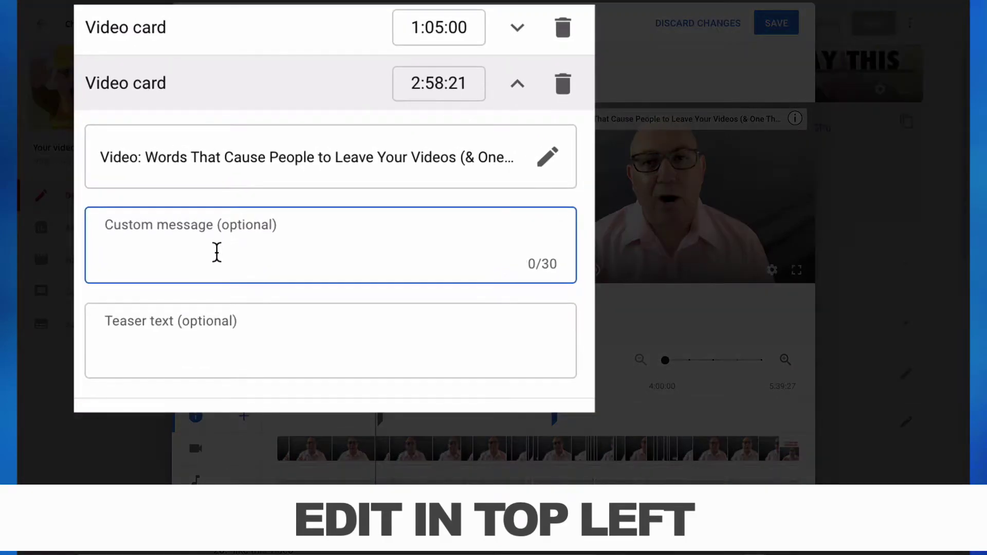
{"action": "left_click", "coordinate": [215, 314]}
{"action": "left_click", "coordinate": [212, 260]}
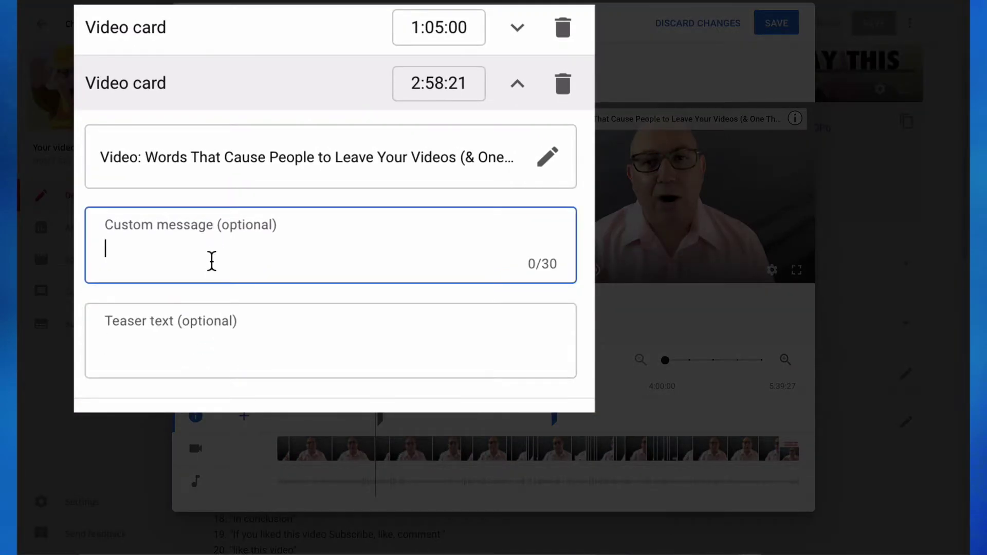
Move the timeline playhead to 2:58:19 and align the second video card's marker with it.
{"action": "left_click", "coordinate": [554, 434]}
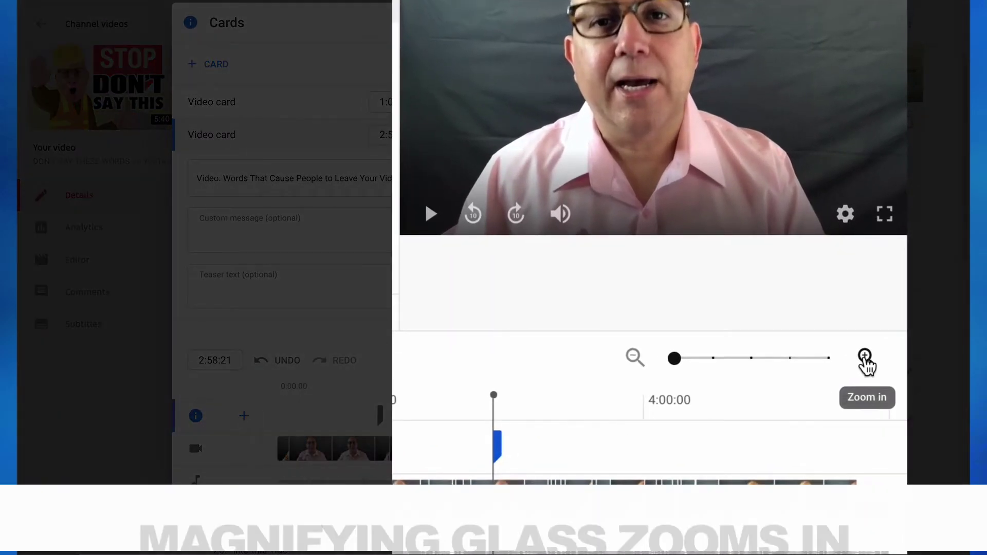
{"action": "left_click", "coordinate": [865, 356]}
{"action": "left_click", "coordinate": [864, 357]}
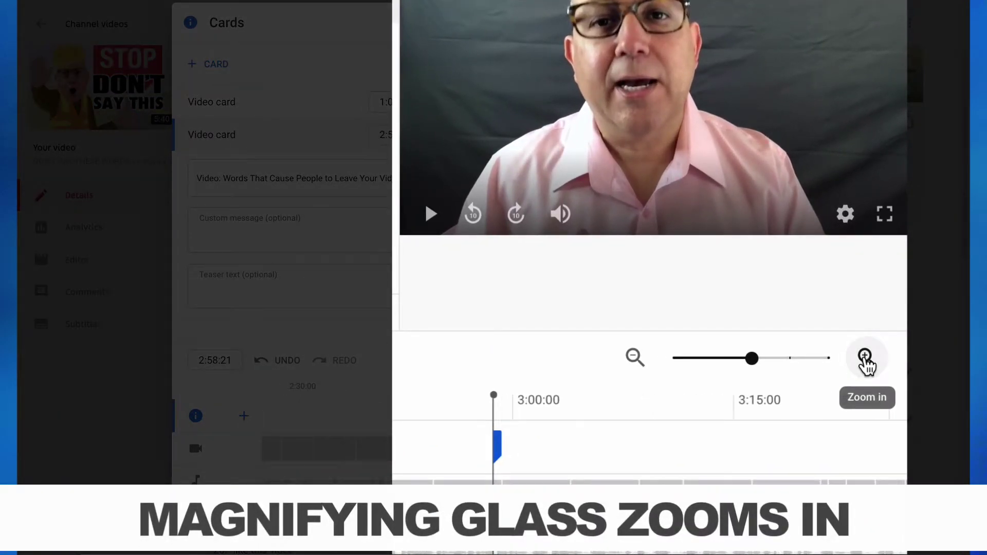
{"action": "left_click", "coordinate": [785, 361]}
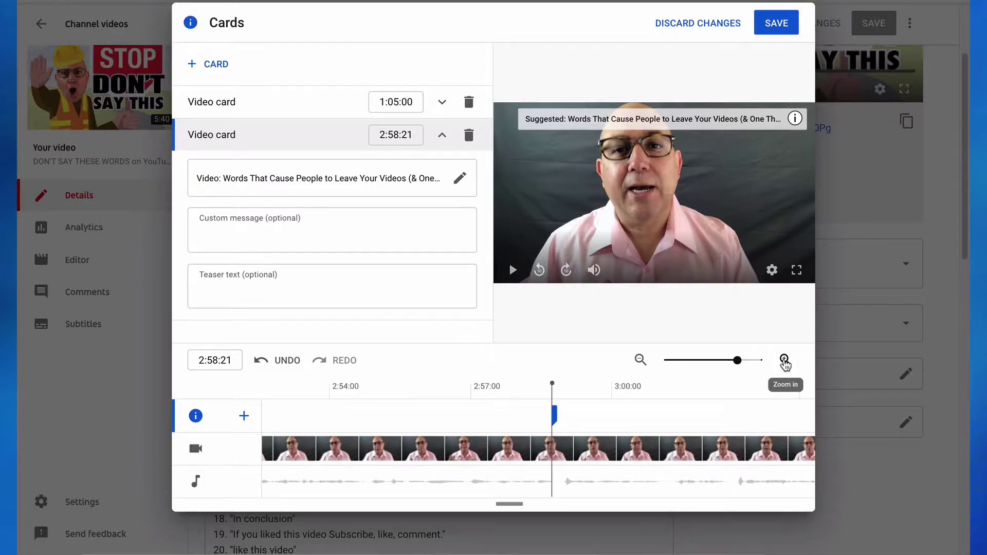
{"action": "left_click", "coordinate": [785, 361]}
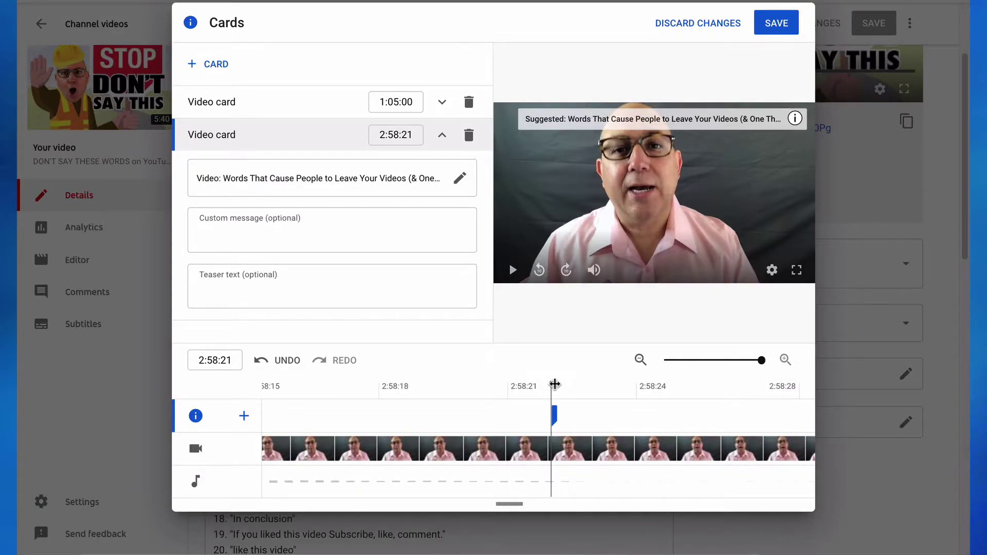
{"action": "left_click", "coordinate": [594, 385]}
{"action": "left_click_drag", "start_coordinate": [596, 389], "coordinate": [467, 392]}
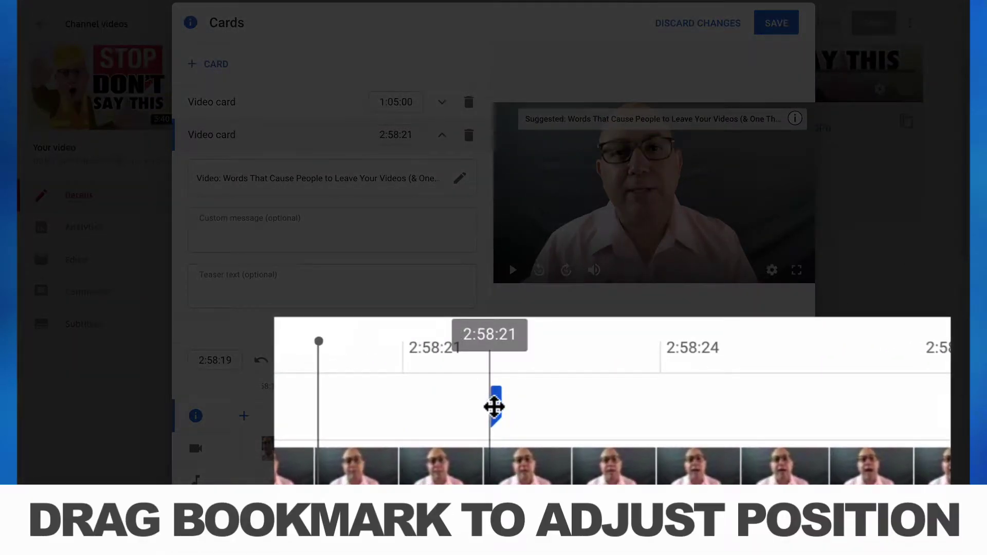
{"action": "left_click_drag", "start_coordinate": [550, 415], "coordinate": [510, 417]}
{"action": "left_click_drag", "start_coordinate": [415, 415], "coordinate": [353, 420]}
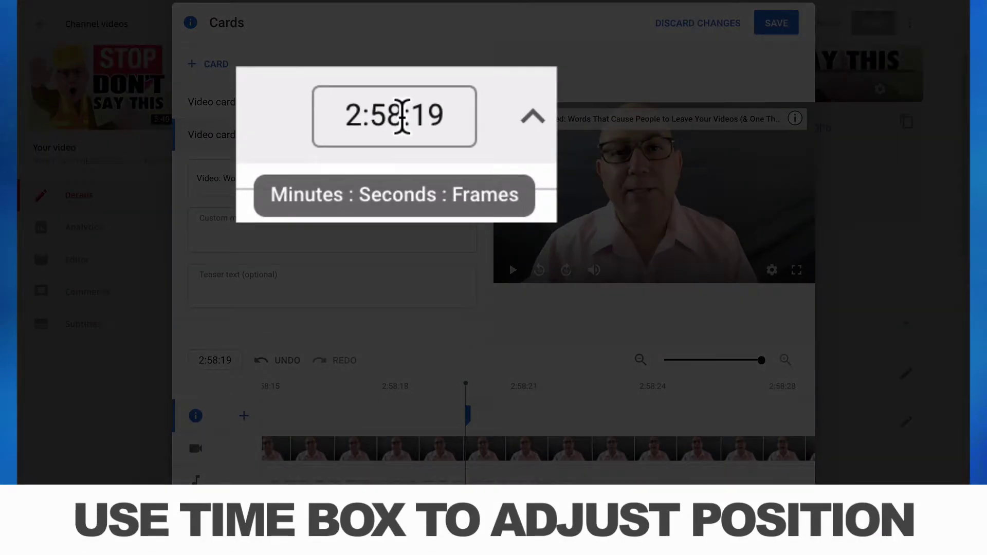
Set the second video card's start time to 2:58:21.
{"action": "left_click", "coordinate": [402, 116]}
{"action": "left_click", "coordinate": [434, 114]}
{"action": "double_click", "coordinate": [431, 114]}
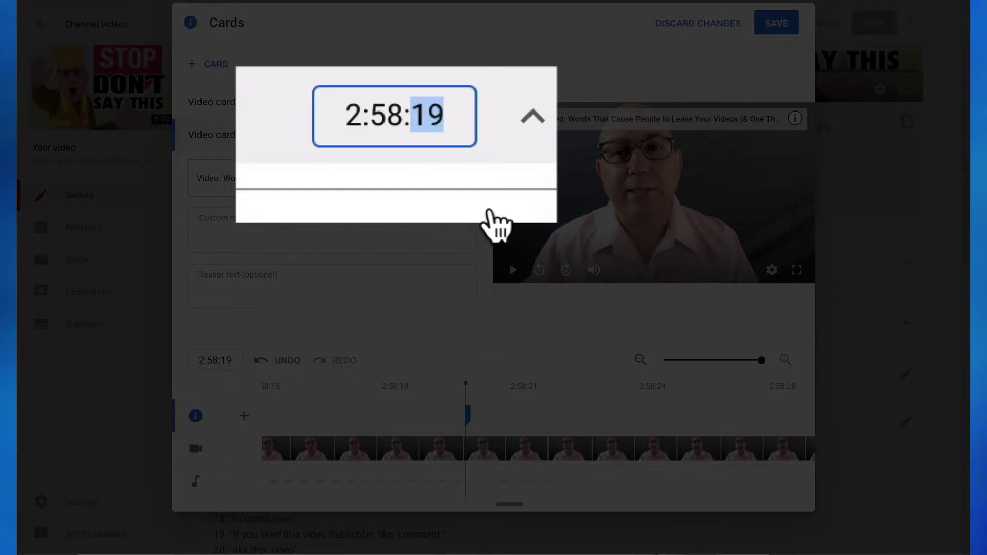
{"action": "type", "text": "21"}
{"action": "key", "text": "Return"}
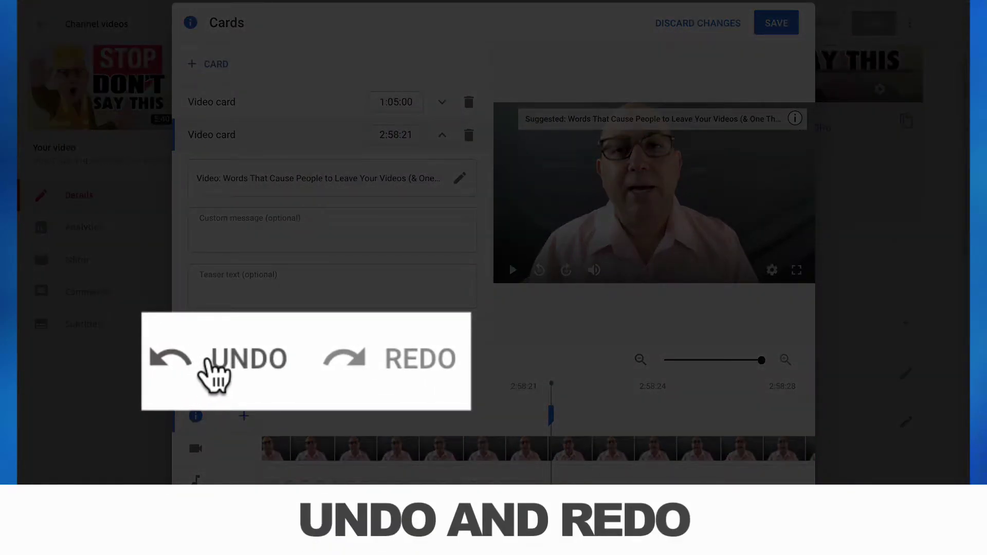
Undo and redo the last card time change, and skip the video preview back and forward 10 seconds.
{"action": "left_click", "coordinate": [209, 361]}
{"action": "left_click", "coordinate": [337, 362]}
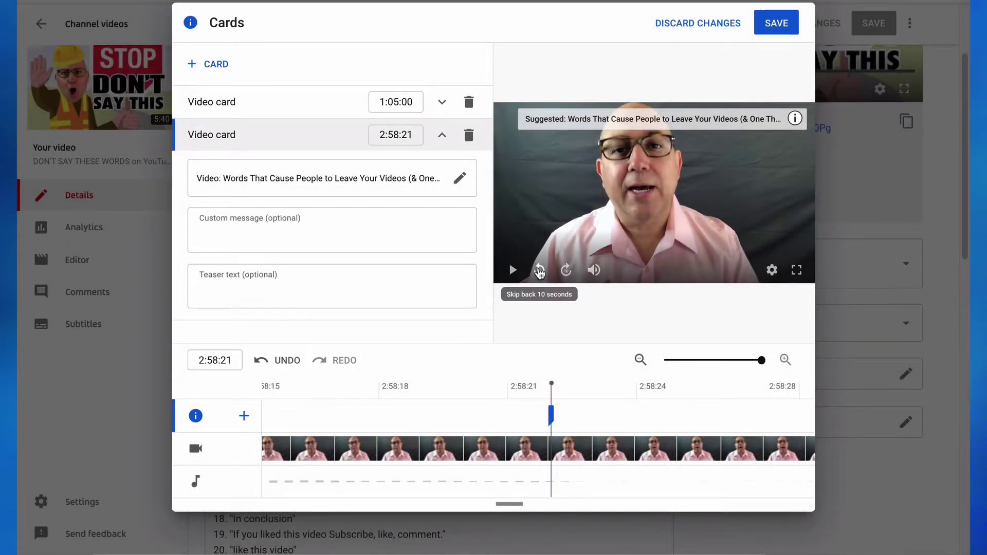
{"action": "left_click", "coordinate": [539, 270]}
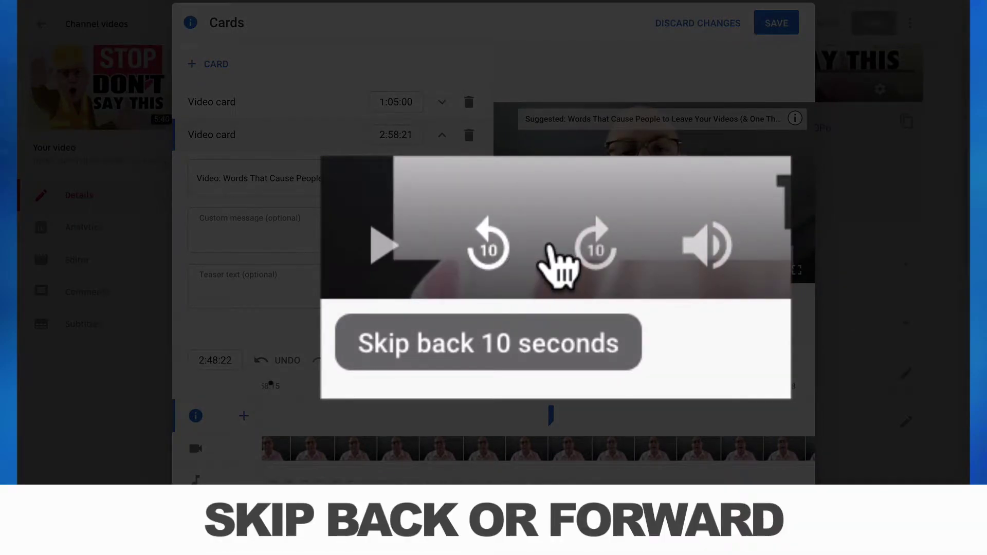
{"action": "left_click", "coordinate": [554, 270]}
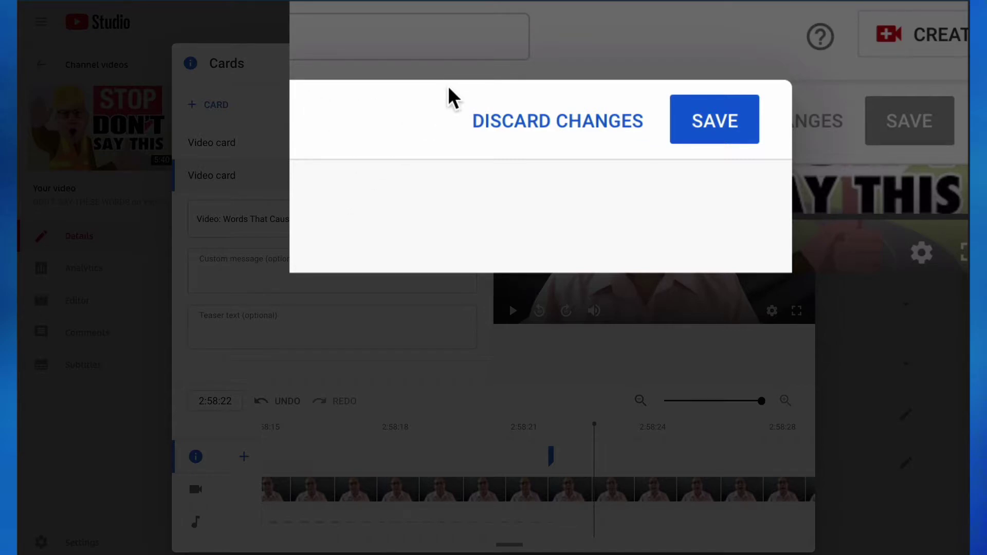
Discard the pending card changes.
{"action": "left_click", "coordinate": [484, 124]}
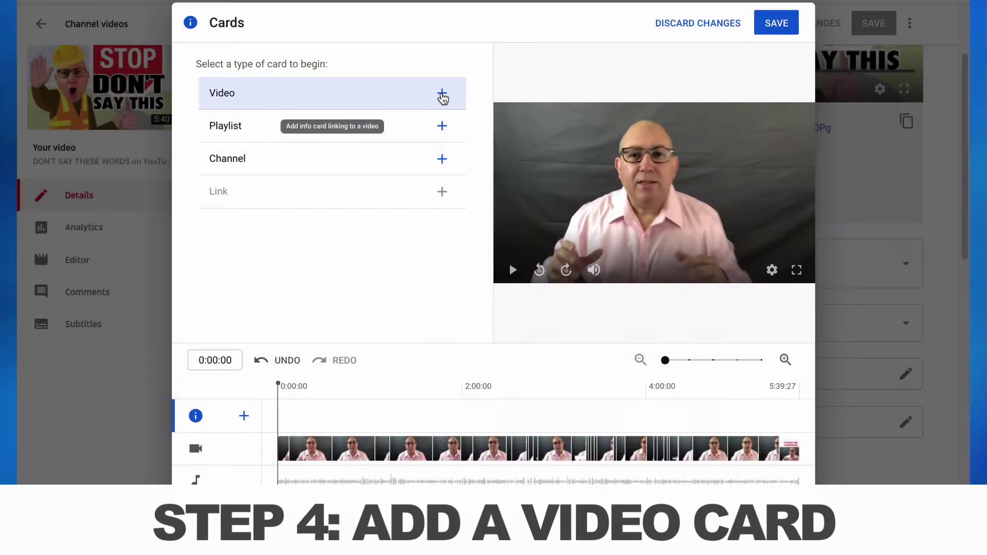
Add a video card at the start of the timeline linking to the channel's own "How To Be Consistent On YouTube" video.
{"action": "left_click", "coordinate": [442, 94]}
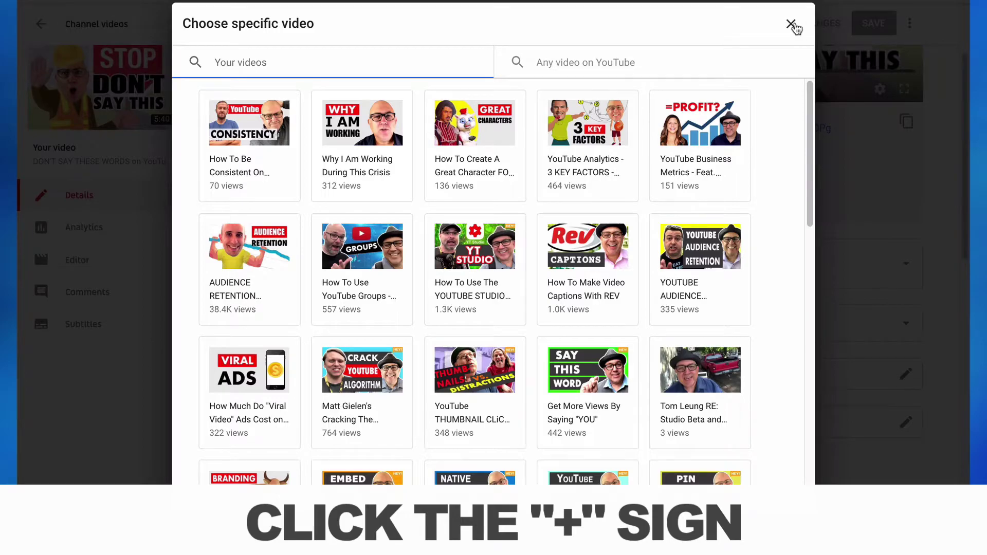
{"action": "left_click", "coordinate": [791, 23]}
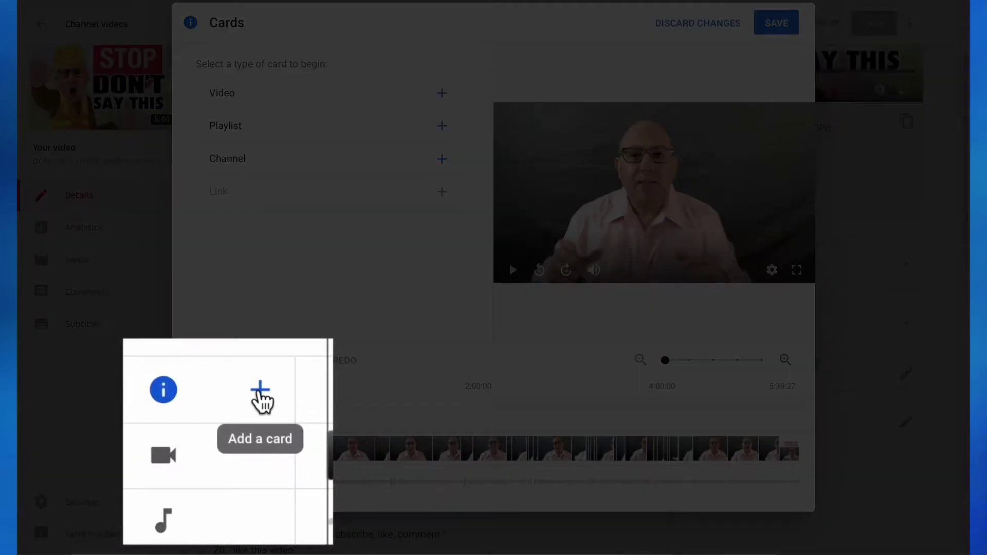
{"action": "left_click", "coordinate": [261, 393]}
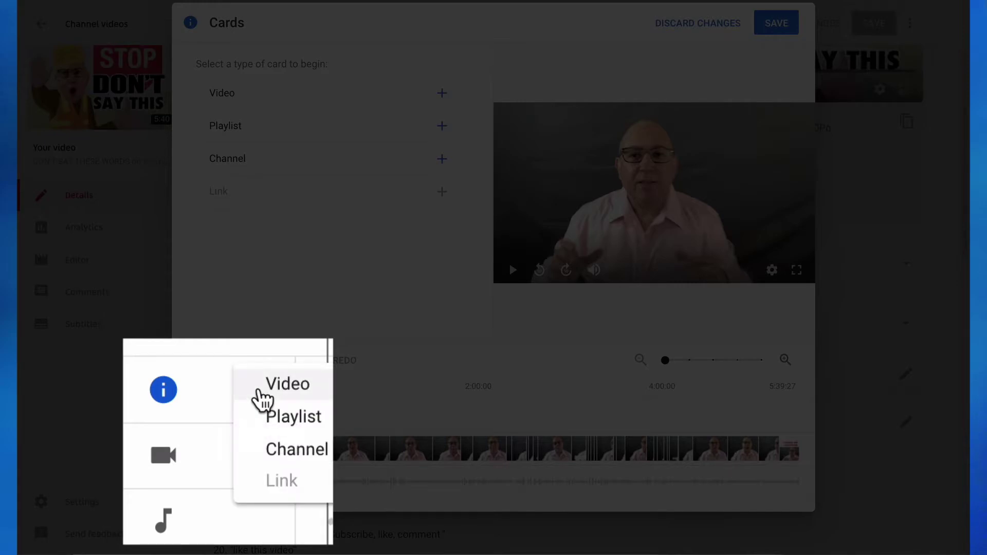
{"action": "left_click", "coordinate": [256, 394]}
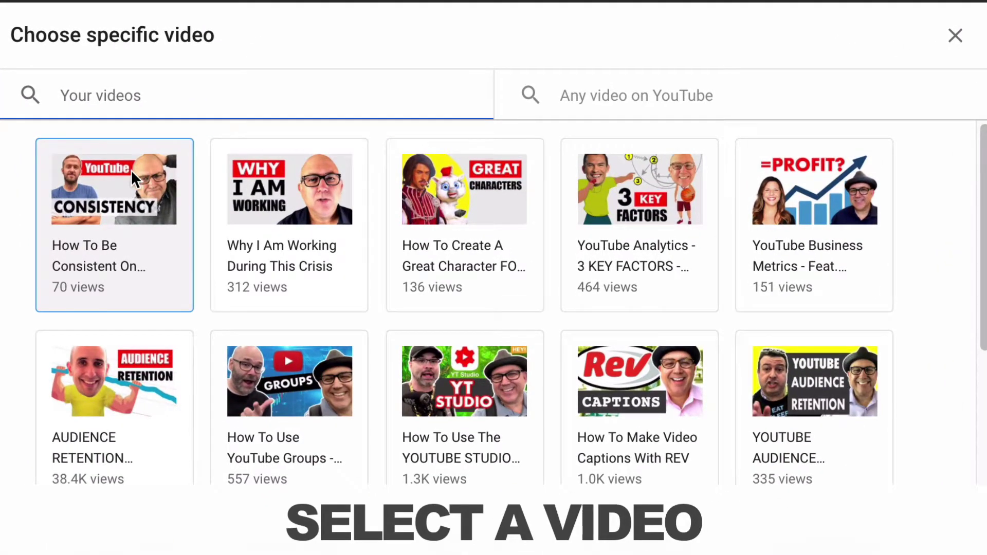
{"action": "left_click", "coordinate": [131, 171]}
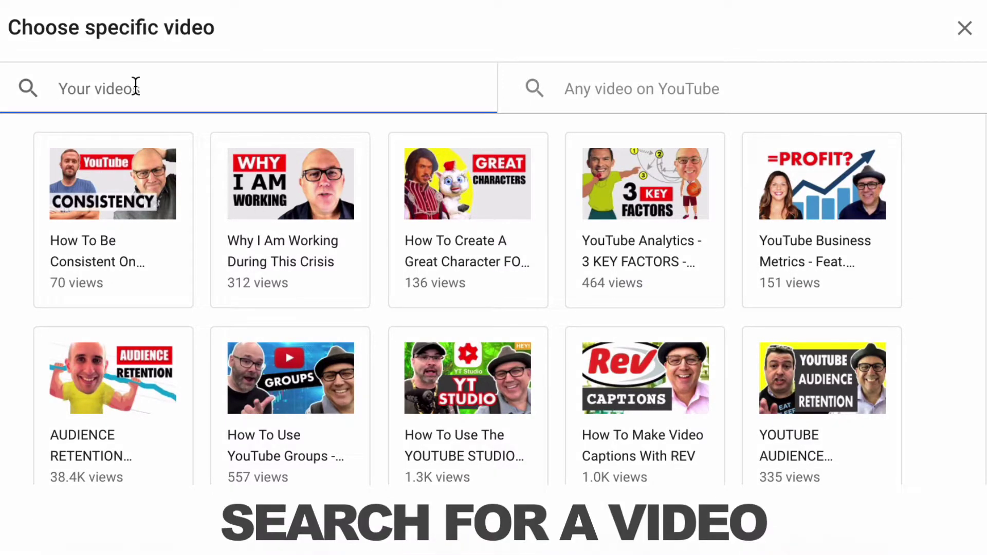
{"action": "type", "text": "tom martin"}
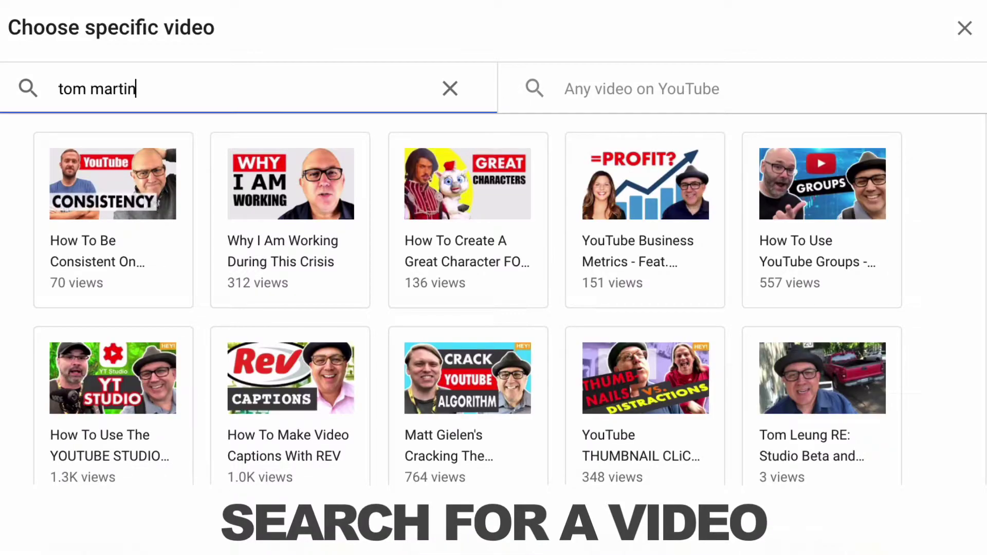
{"action": "left_click", "coordinate": [129, 171]}
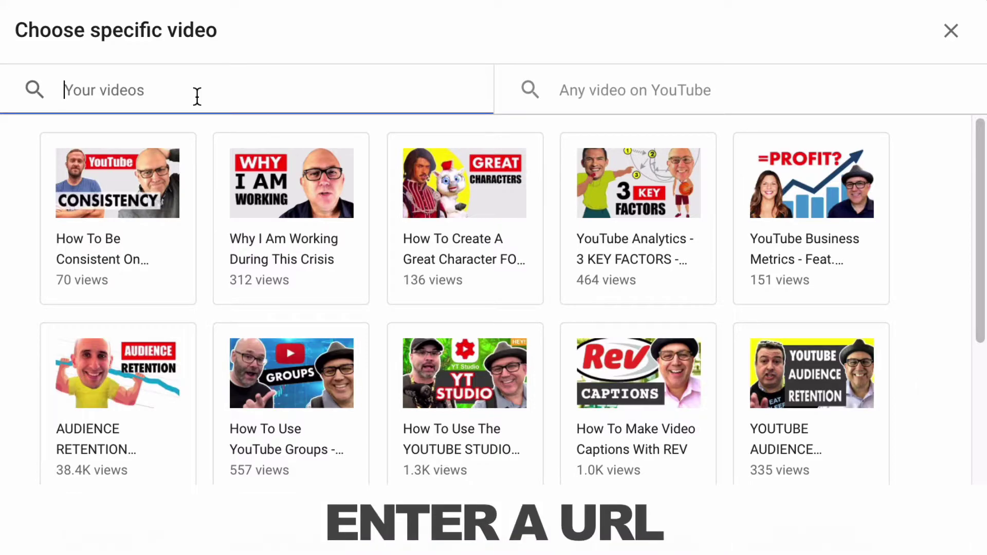
{"action": "type", "text": "https://www.youtube.com/watch?v=HVMIelBKKaE"}
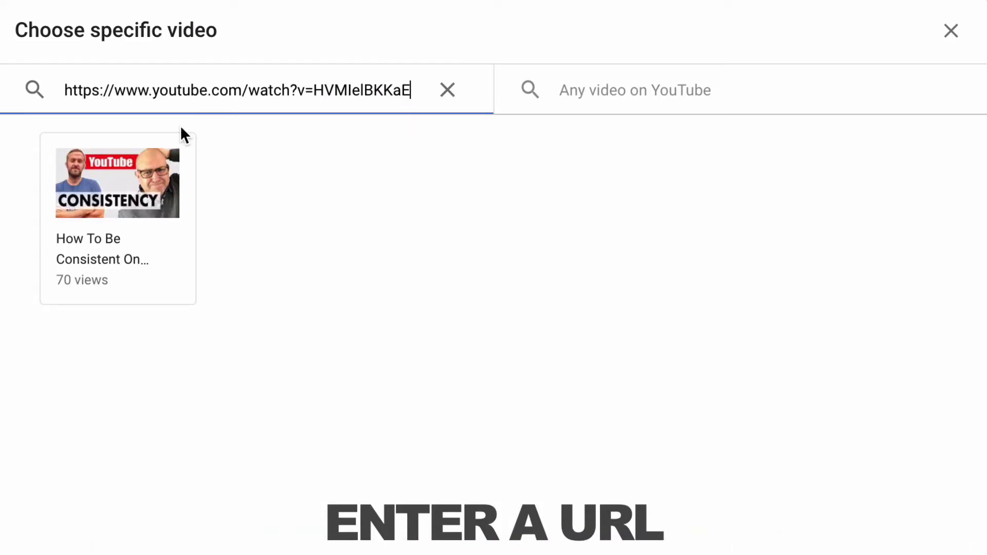
{"action": "left_click", "coordinate": [131, 165]}
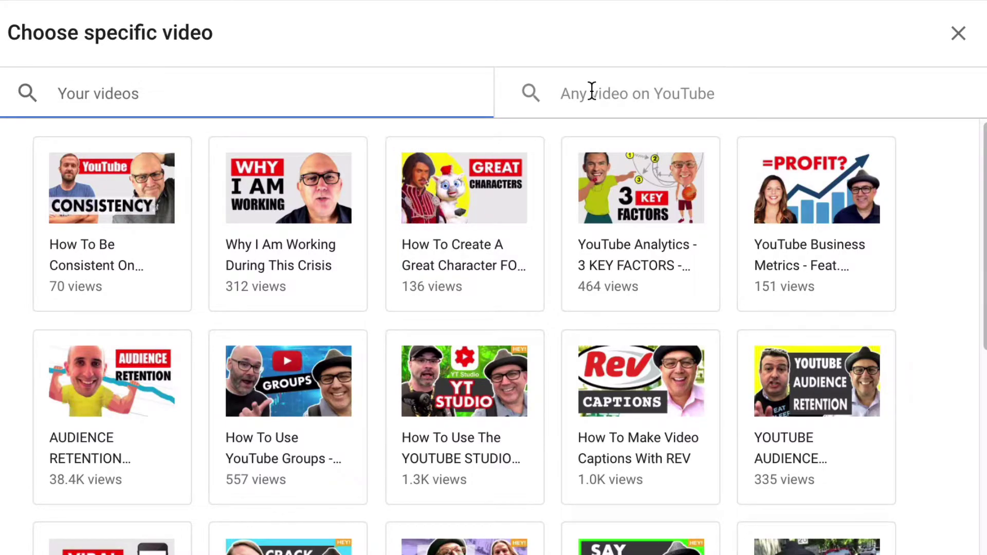
{"action": "left_click", "coordinate": [590, 92]}
{"action": "type", "text": "https://www.youtube.com/watch?v=CncnZDfybY8"}
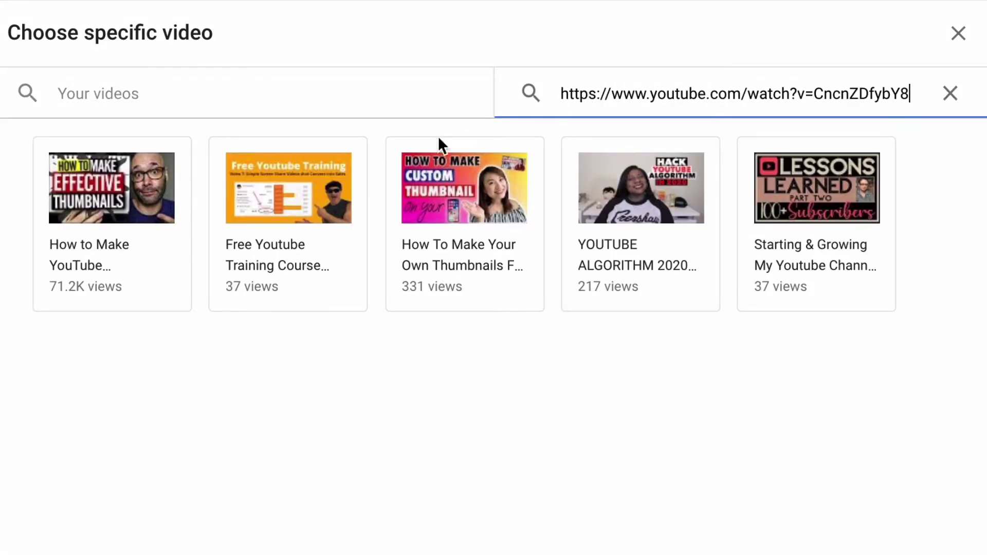
{"action": "left_click", "coordinate": [100, 184]}
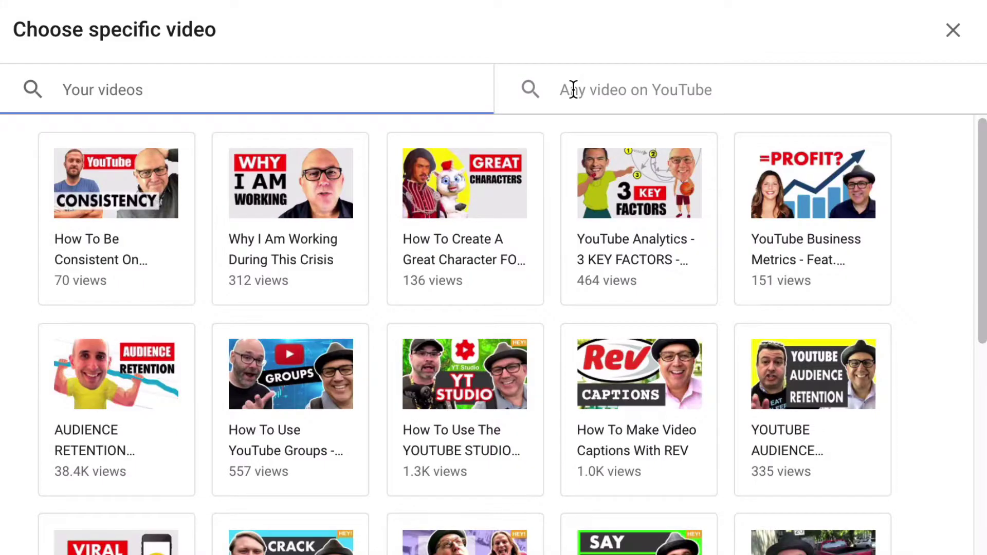
Search all YouTube videos for "thumbnails" and select the "5 Rules of Creating Youtube Thumbnai…" video for the card.
{"action": "left_click", "coordinate": [570, 89]}
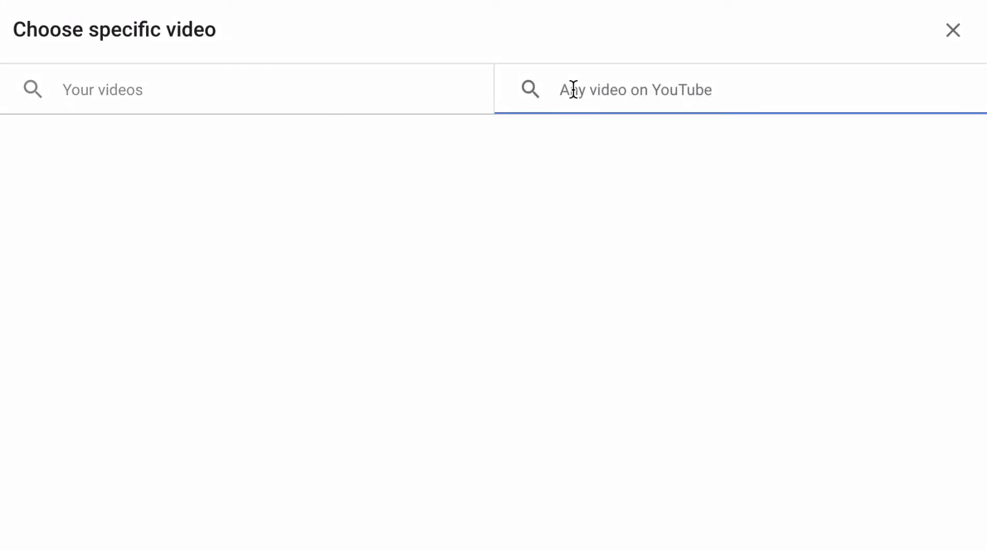
{"action": "type", "text": "thumb"}
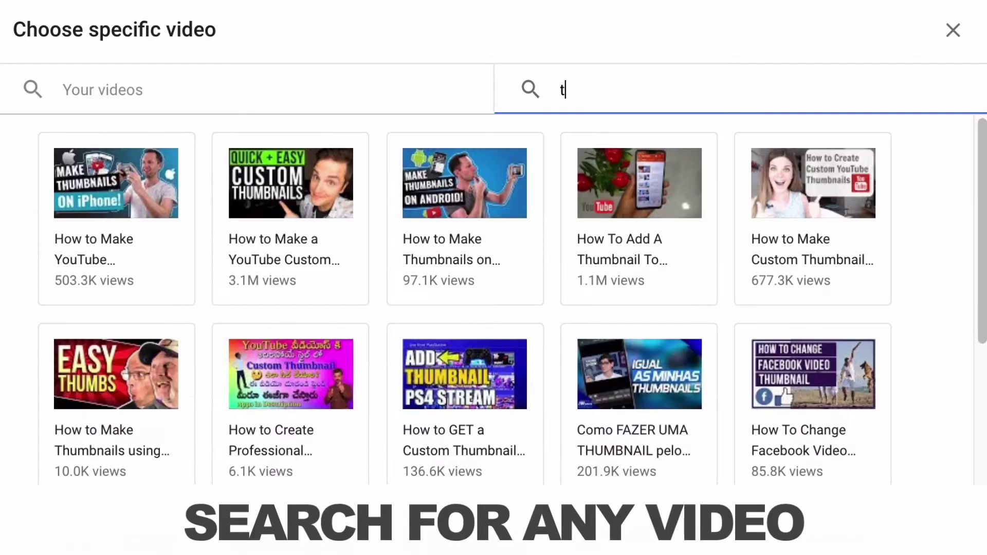
{"action": "type", "text": "humbnails"}
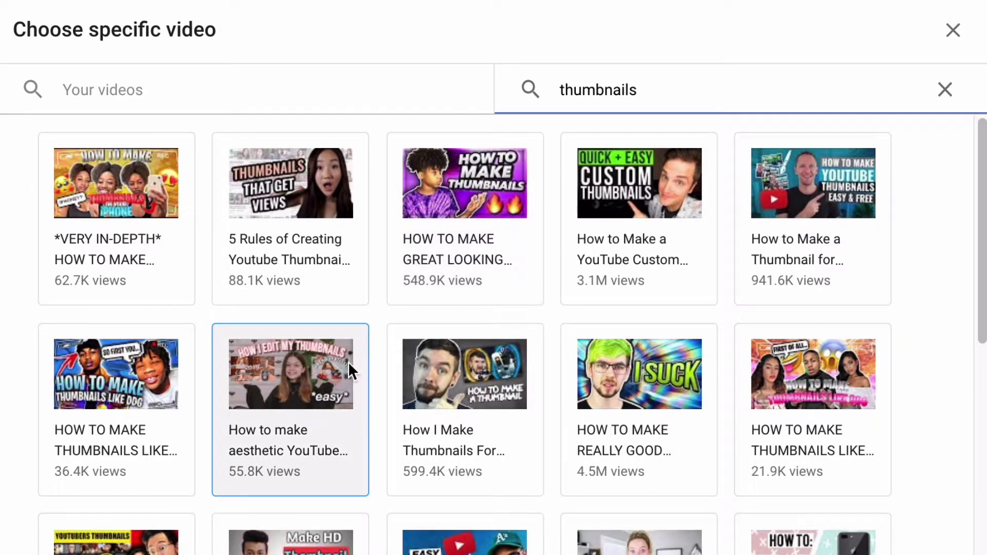
{"action": "left_click", "coordinate": [264, 144]}
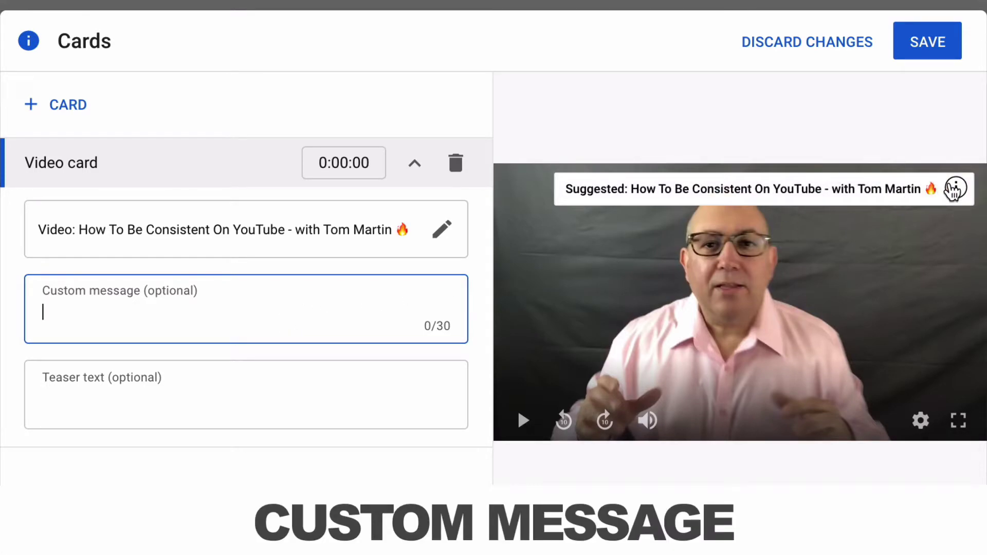
Preview the expanded video card in the player, and set its custom message to "Be consistent on YouTube".
{"action": "left_click", "coordinate": [954, 190]}
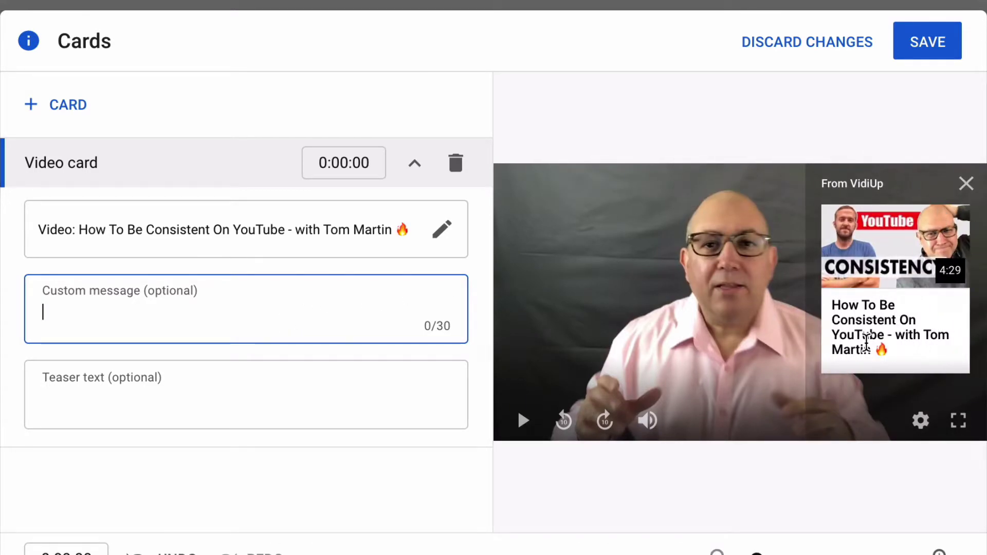
{"action": "left_click", "coordinate": [962, 186]}
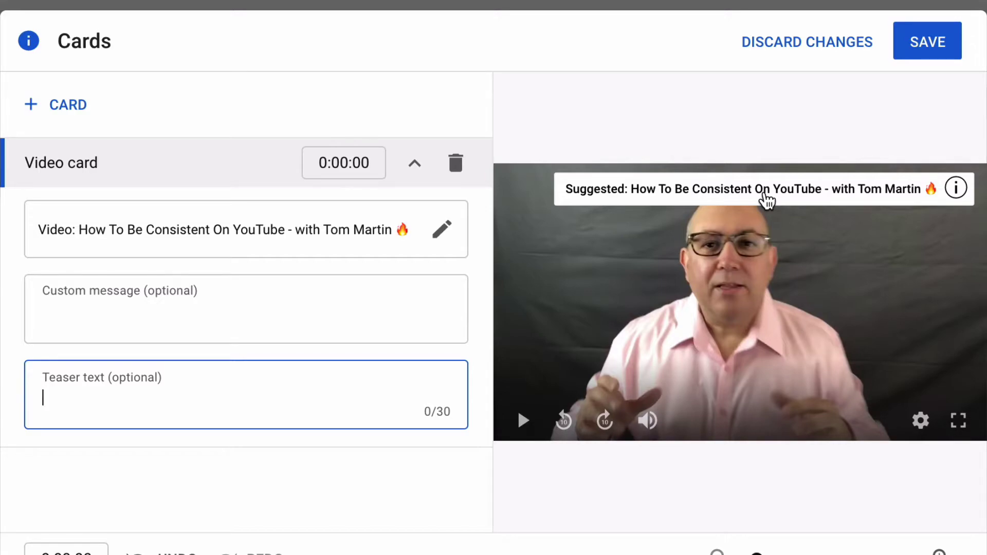
{"action": "key", "text": "shift+Tab"}
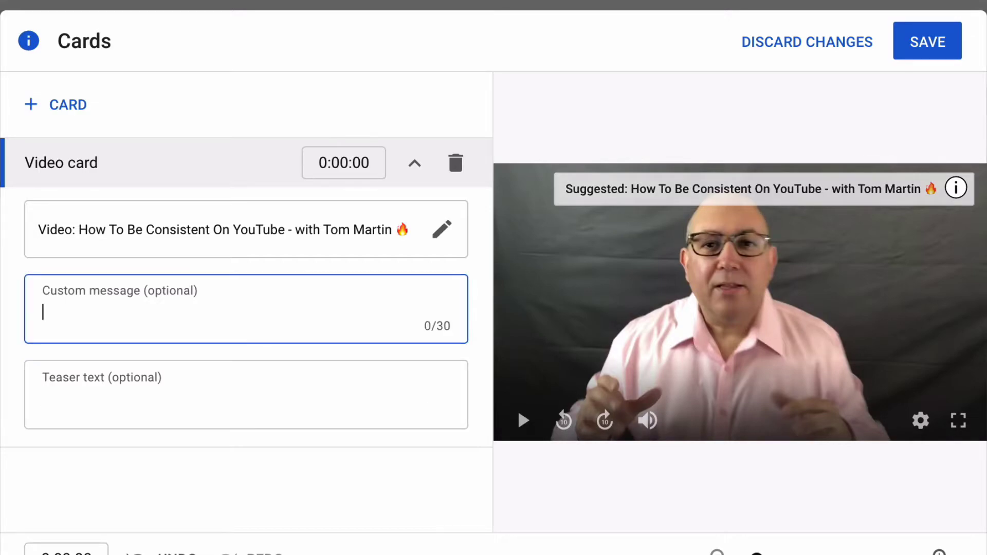
{"action": "type", "text": "Be consis"}
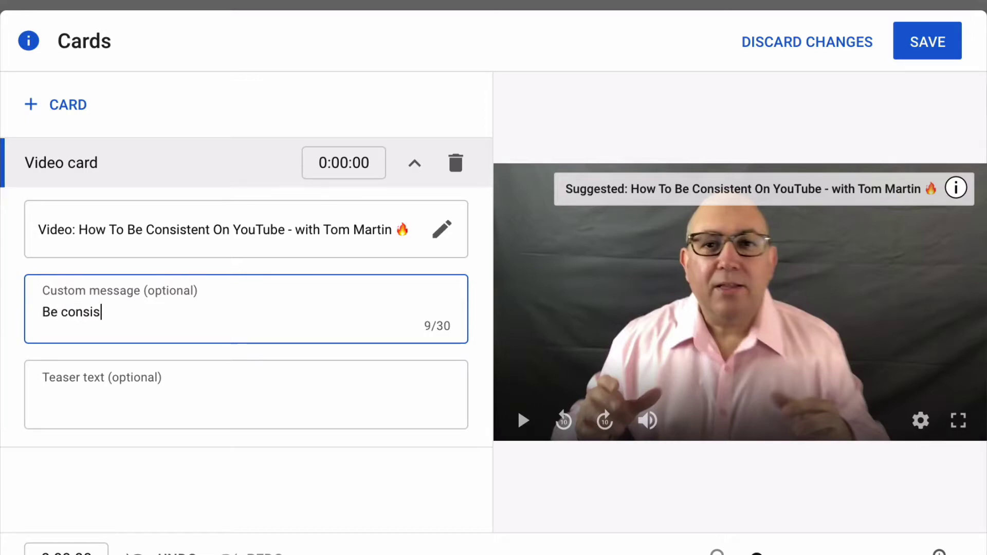
{"action": "type", "text": "tent on YouTube"}
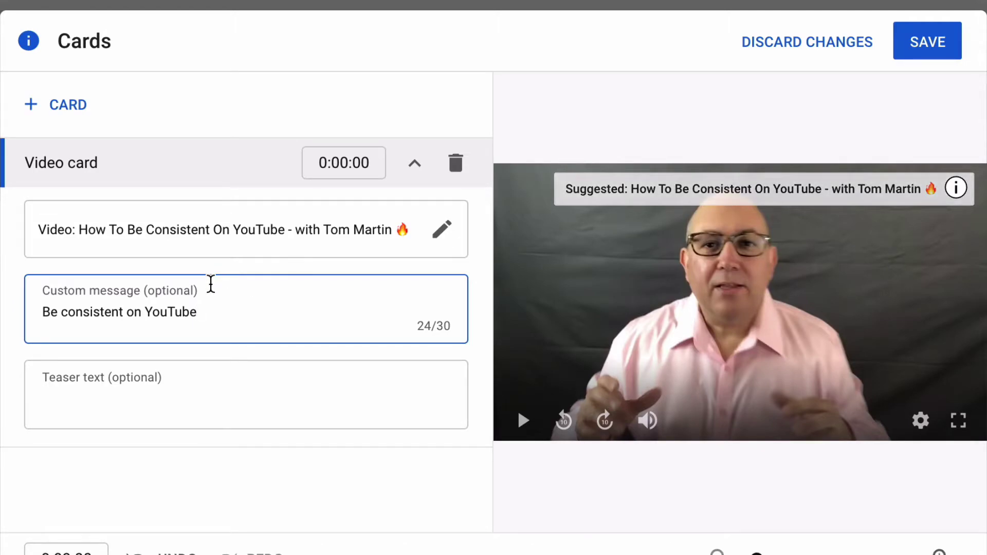
Copy the custom message "Be consistent on YouTube" into the card's teaser text.
{"action": "triple_click", "coordinate": [137, 306]}
{"action": "key", "text": "ctrl+c"}
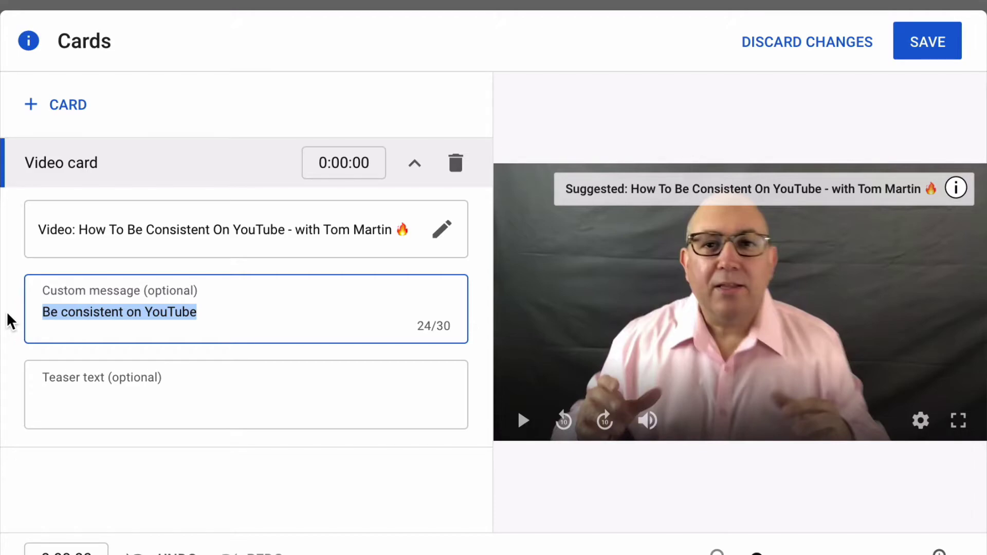
{"action": "left_click", "coordinate": [53, 400]}
{"action": "key", "text": "ctrl+v"}
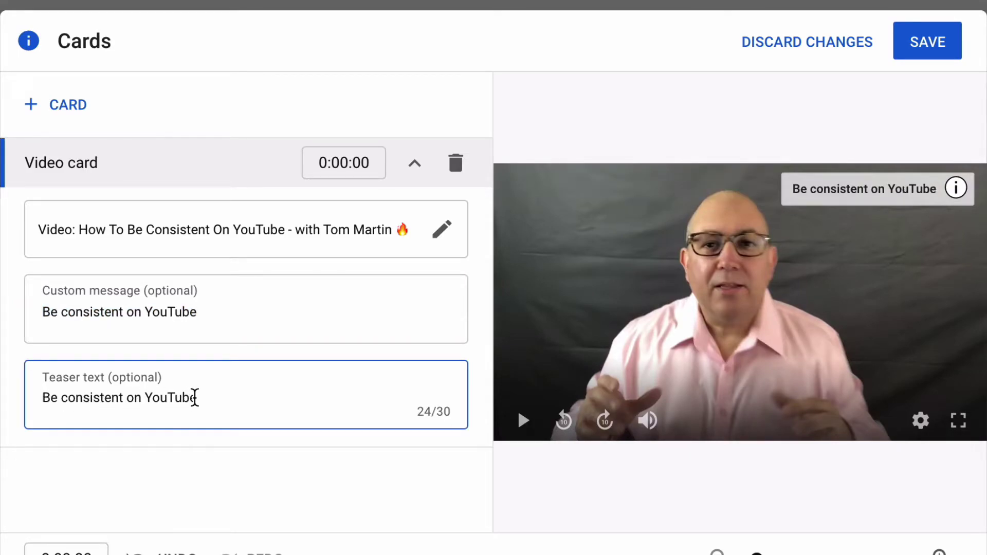
Change the video card's teaser text to "Be REALLY Consistent" and expand the card in the player preview.
{"action": "key", "text": "ctrl+BackSpace"}
{"action": "key", "text": "ctrl+BackSpace"}
{"action": "key", "text": "ctrl+BackSpace"}
{"action": "key", "text": "BackSpace"}
{"action": "type", "text": "REALLY"}
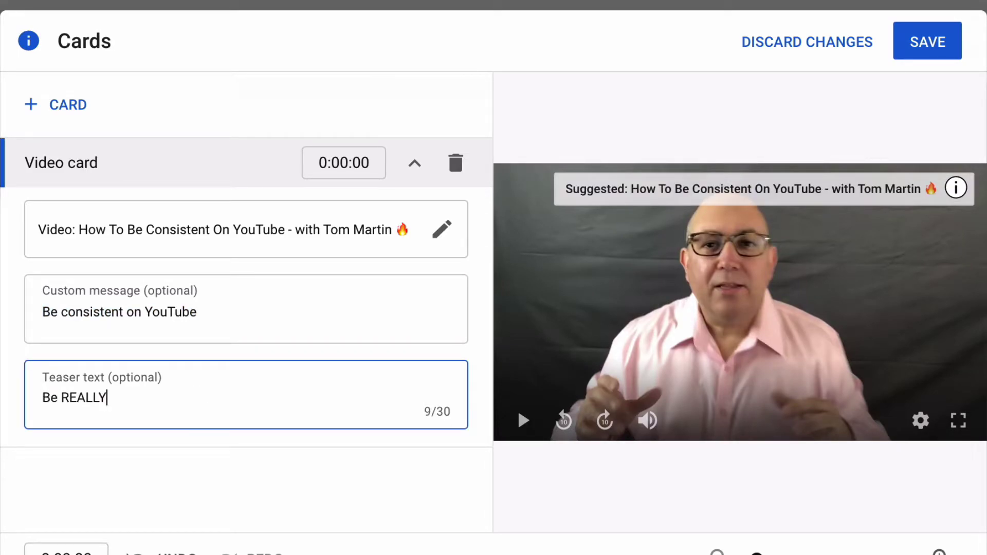
{"action": "type", "text": " Consistent"}
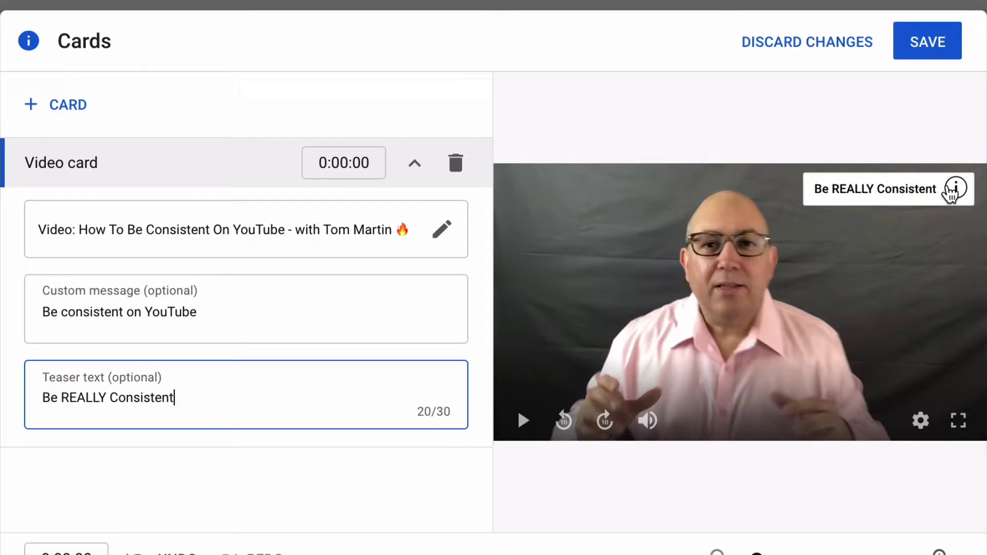
{"action": "left_click", "coordinate": [955, 188]}
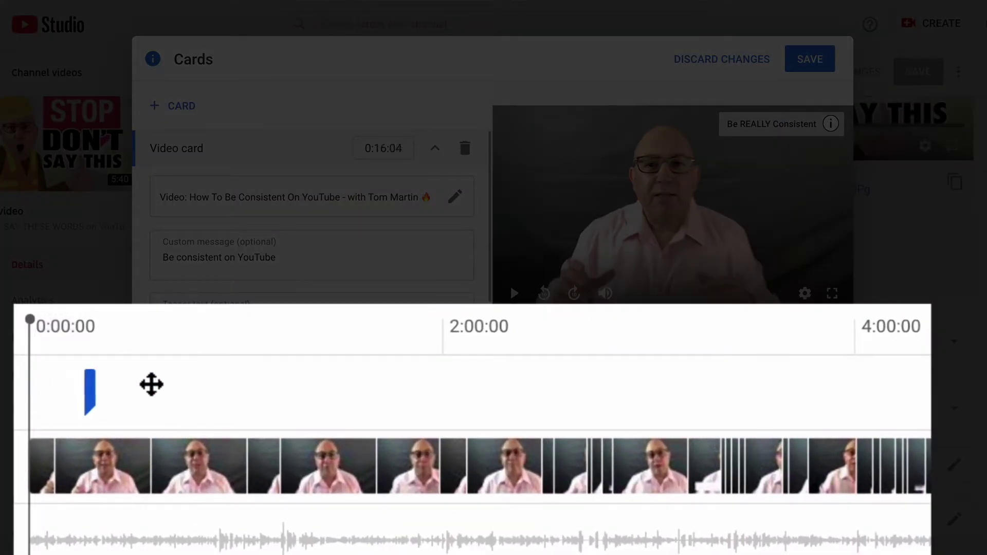
Move the video card's marker to 3:16:11 on the timeline and place the playhead shortly before it, at 3:12:13.
{"action": "left_click_drag", "start_coordinate": [151, 384], "coordinate": [663, 381]}
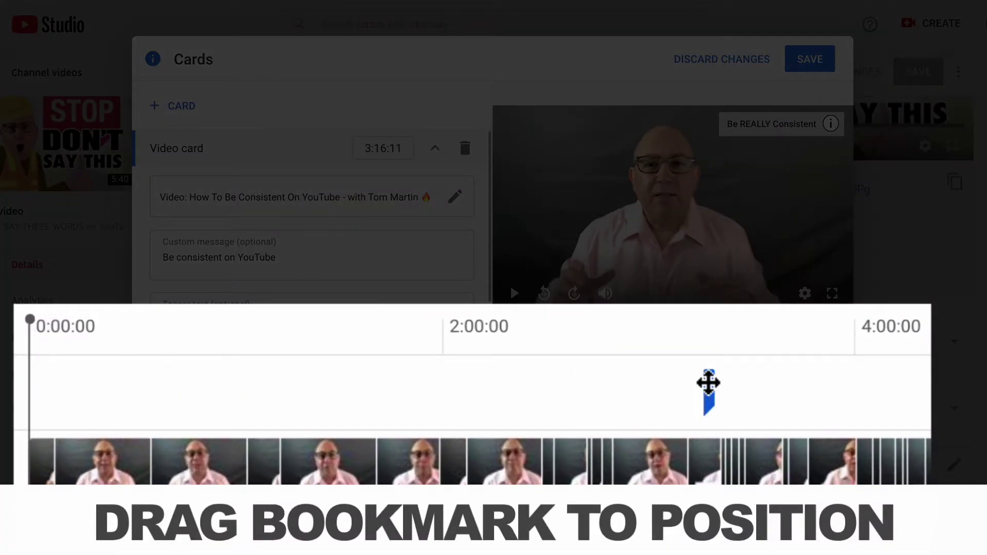
{"action": "left_click", "coordinate": [707, 335]}
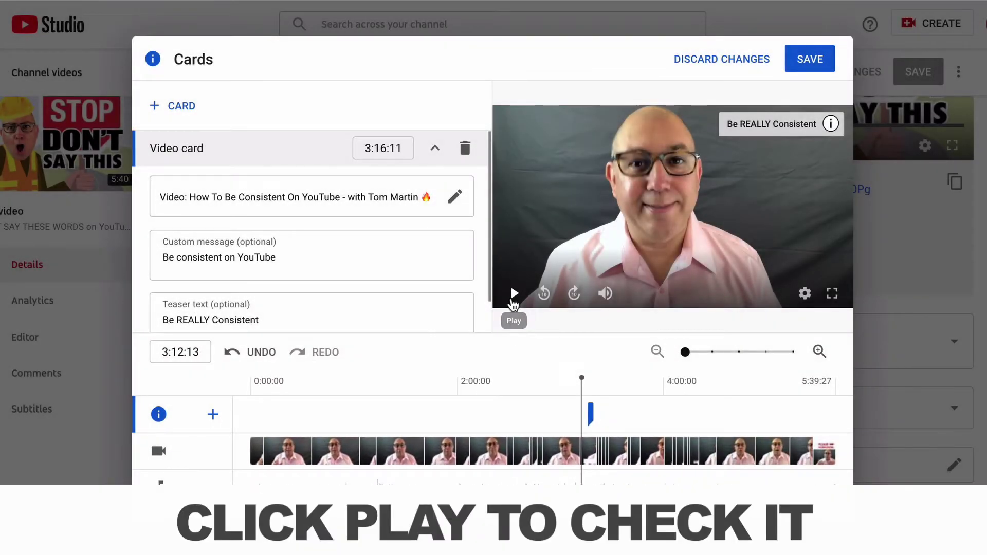
Play the preview past the card's start time, expand the card in the player, and save the card changes.
{"action": "left_click", "coordinate": [513, 300]}
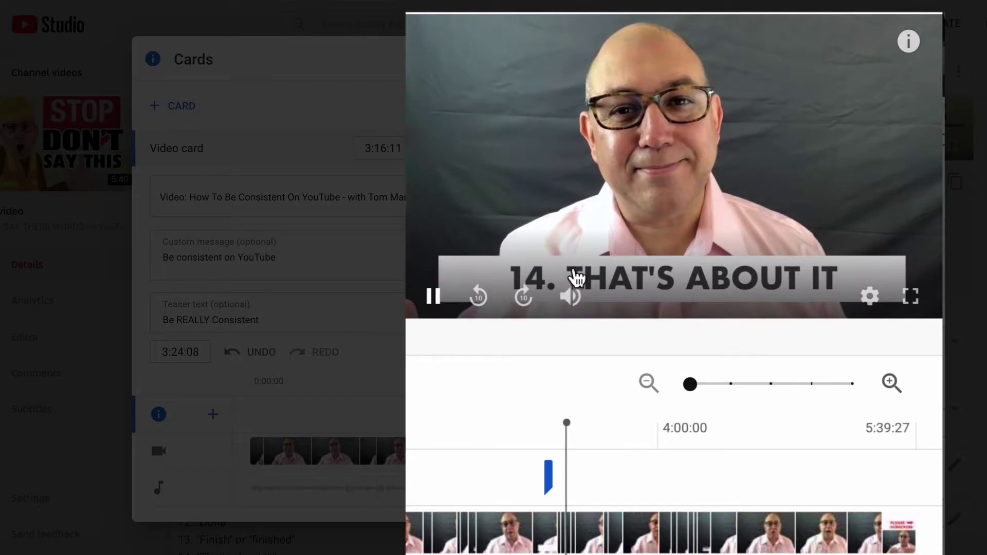
{"action": "left_click", "coordinate": [909, 41]}
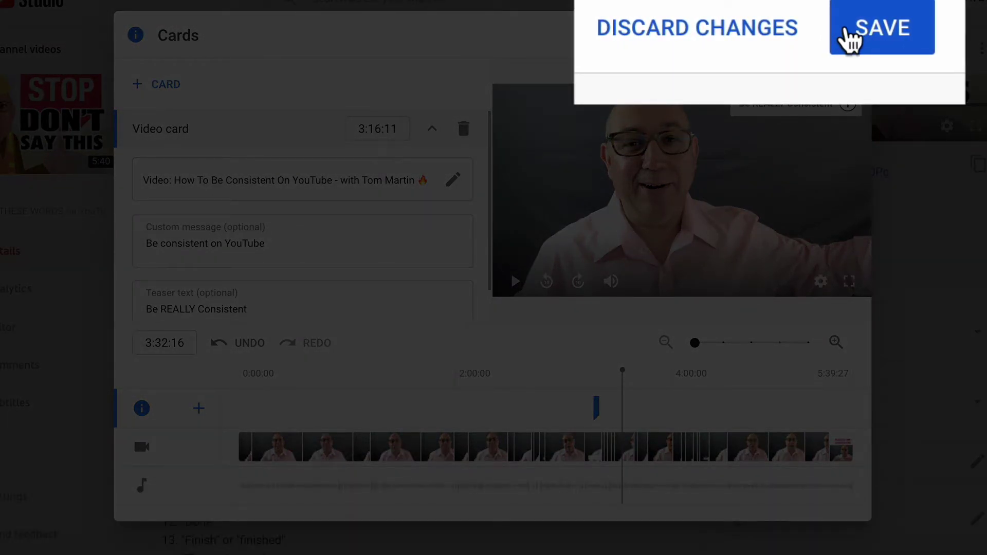
{"action": "left_click", "coordinate": [846, 40]}
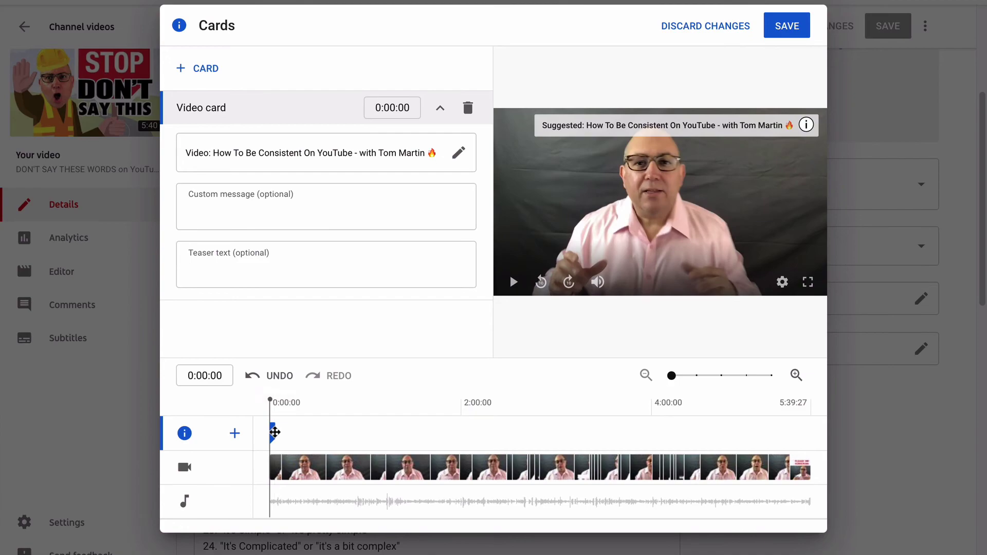
Move the video card without custom text to 5:05:00 near the video's end, and play that part of the preview.
{"action": "left_click_drag", "start_coordinate": [774, 447], "coordinate": [778, 445]}
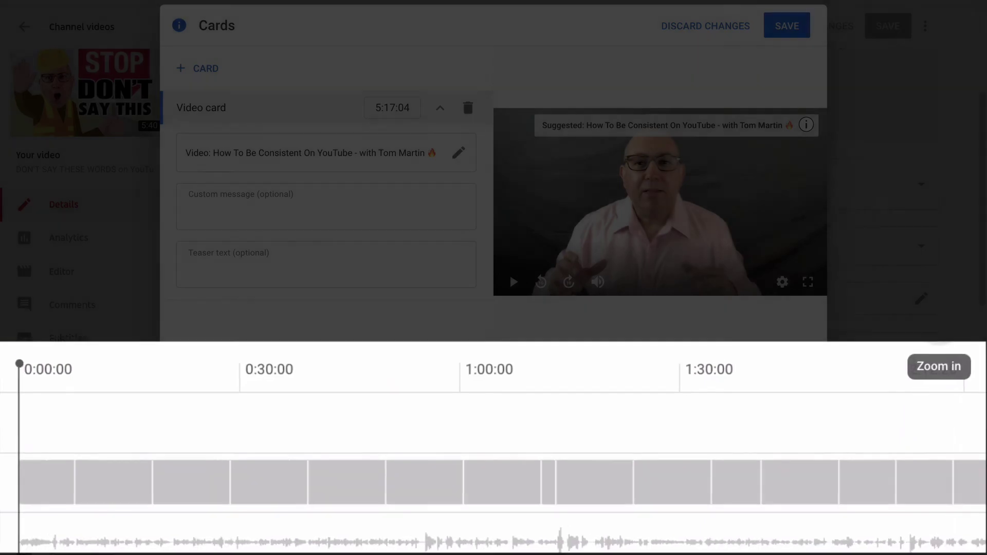
{"action": "left_click", "coordinate": [513, 282]}
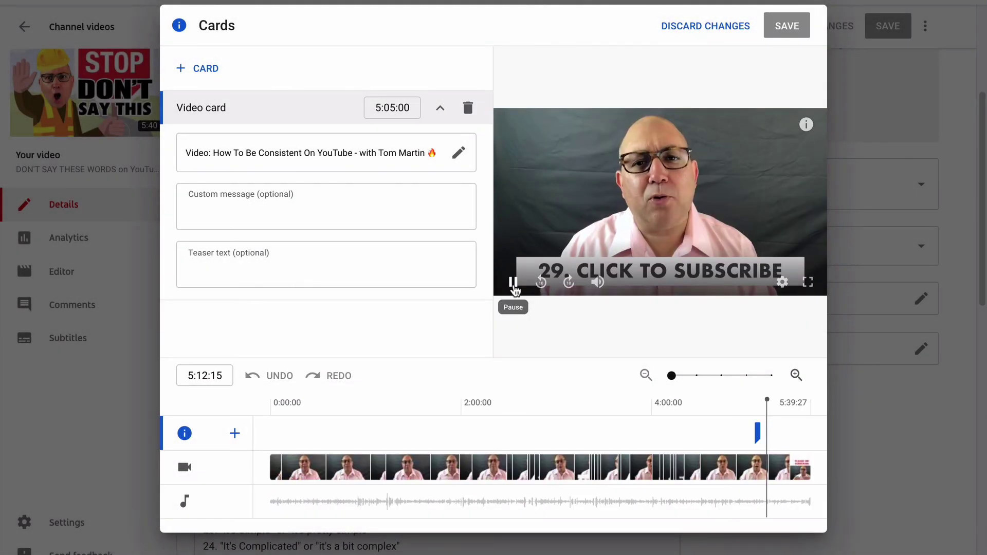